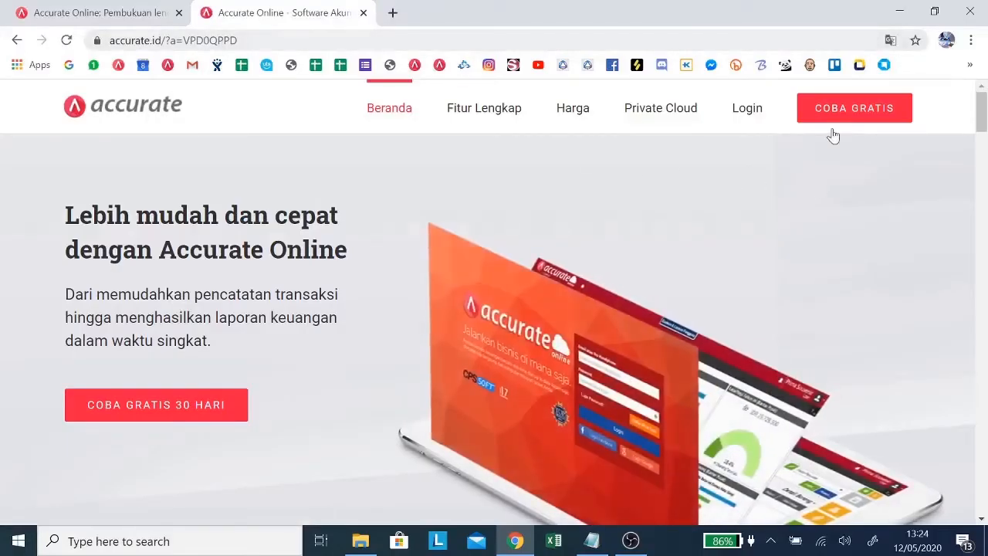
Step: Open the free 30-day trial registration form and view its fields down to the Daftar option
left_click(840, 116)
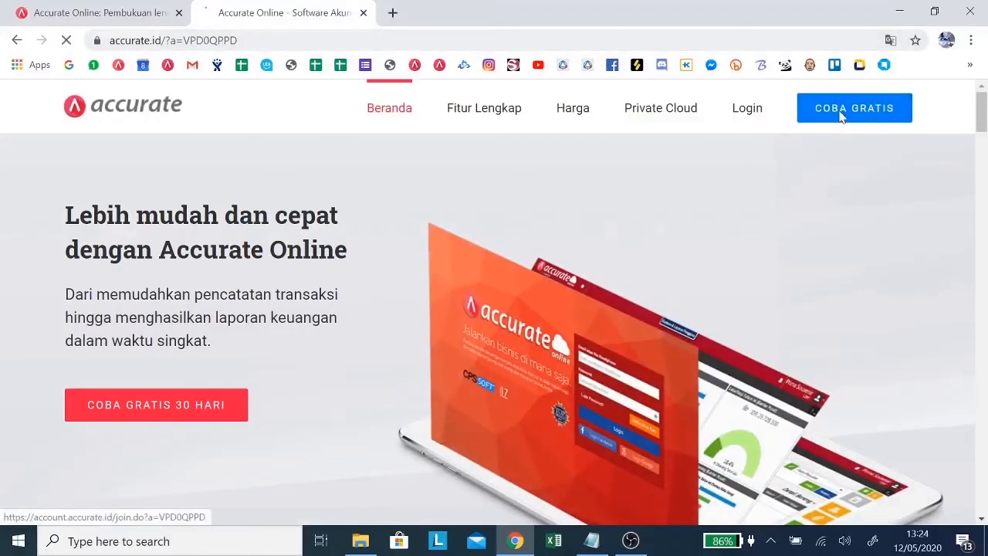
key("Tab")
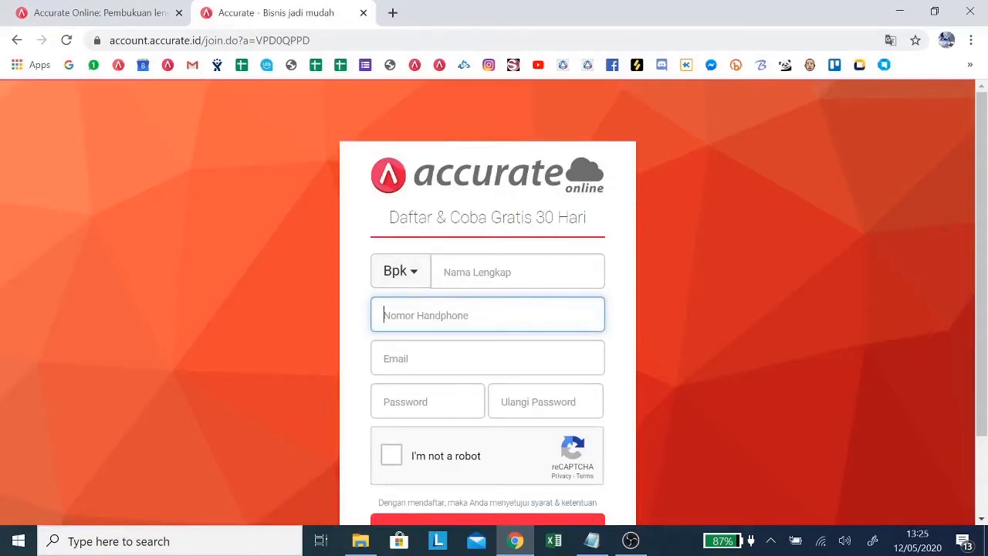
scroll(461, 419, "down", 2)
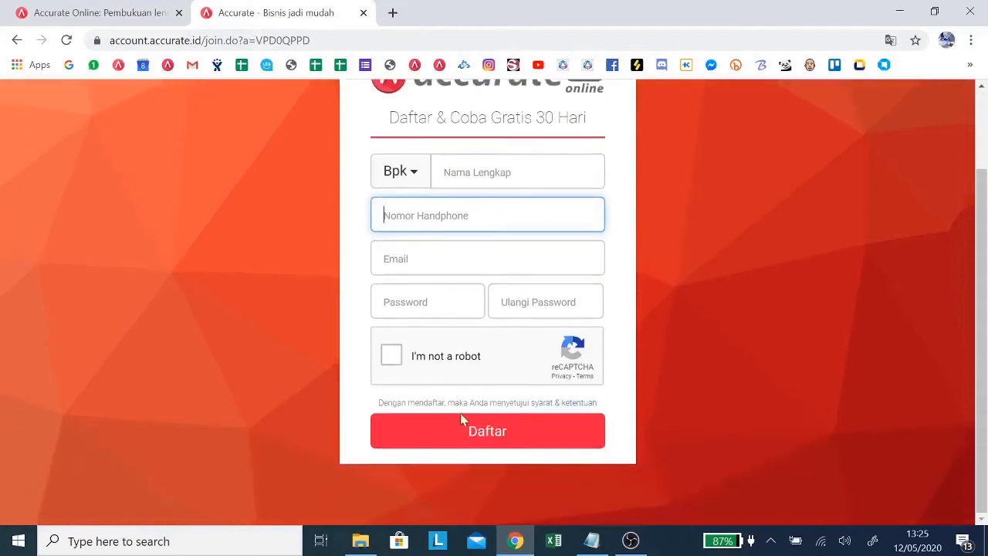
Step: Return to the Accurate Online login page and log in with the registered e-mail and account password
left_click(138, 11)
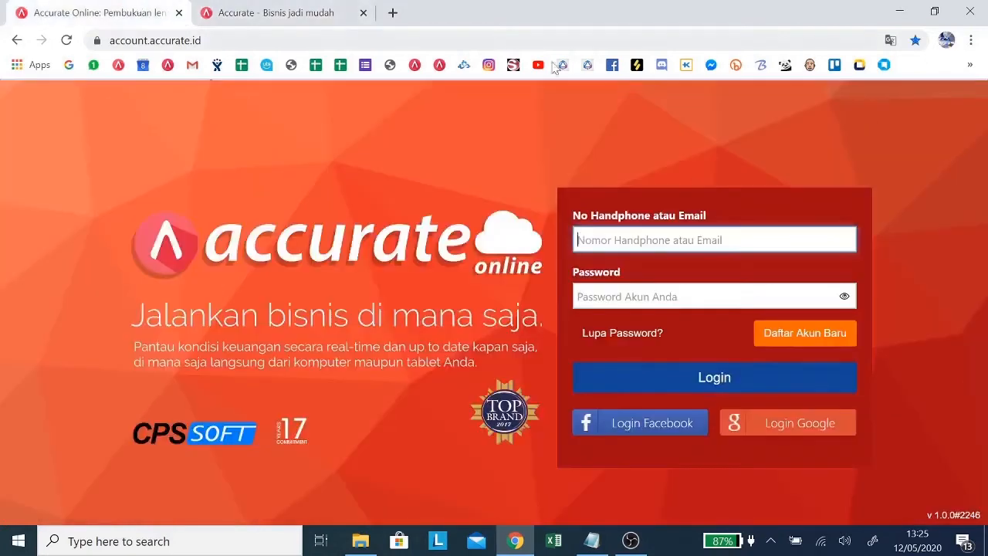
type("a")
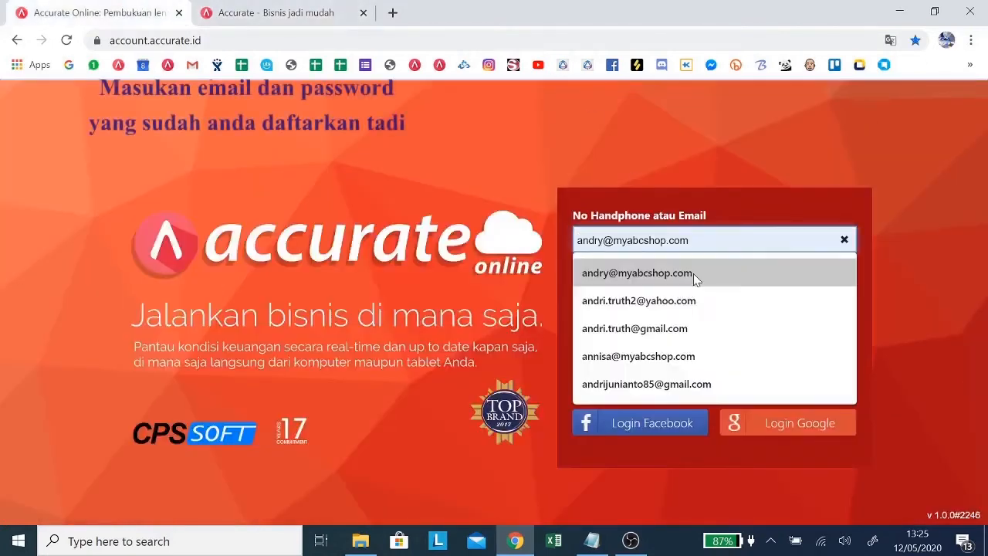
type("nnisa")
left_click(638, 272)
key("Tab")
type("•••••••••••")
key("Return")
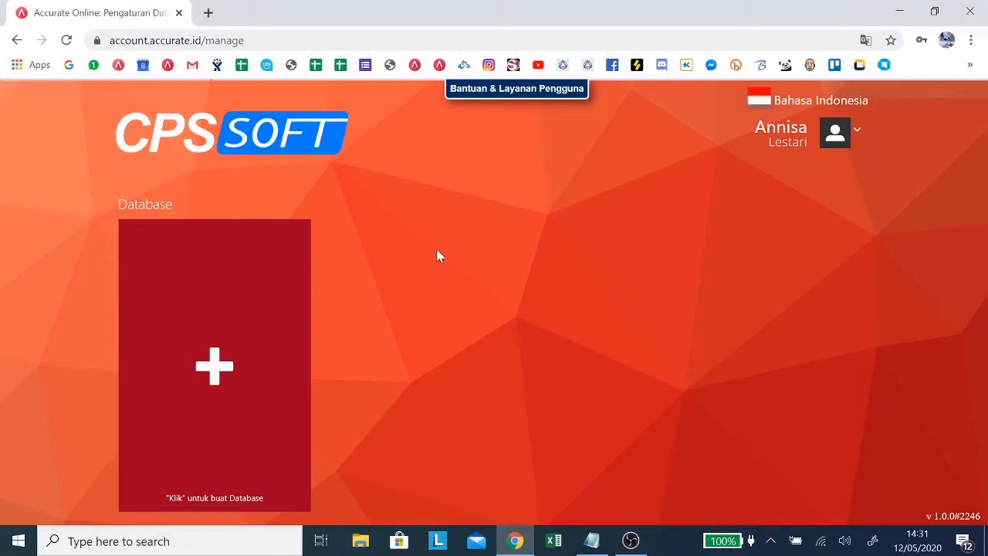
Step: Create and save a new database with alias ABC, an orange background and the market stall logo
left_click(220, 365)
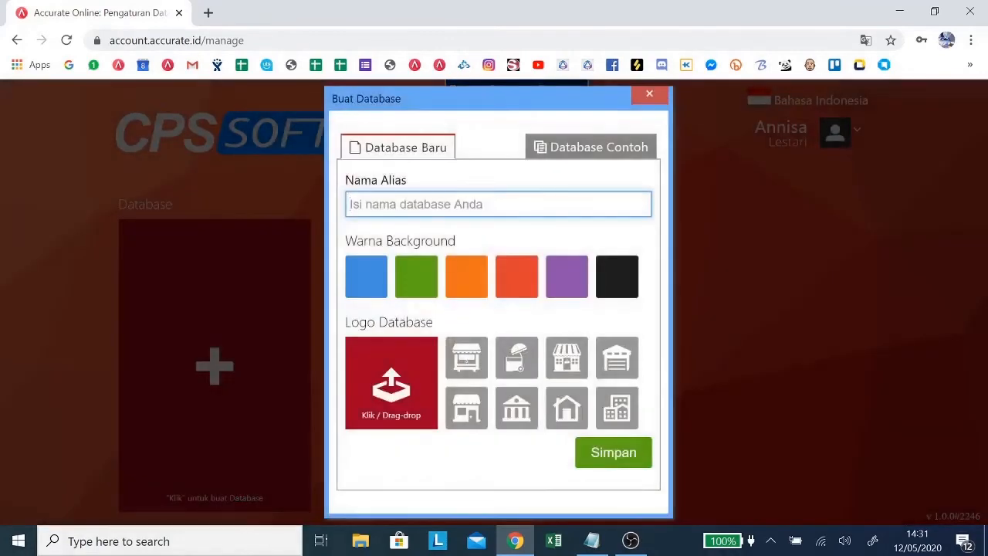
type("ABC")
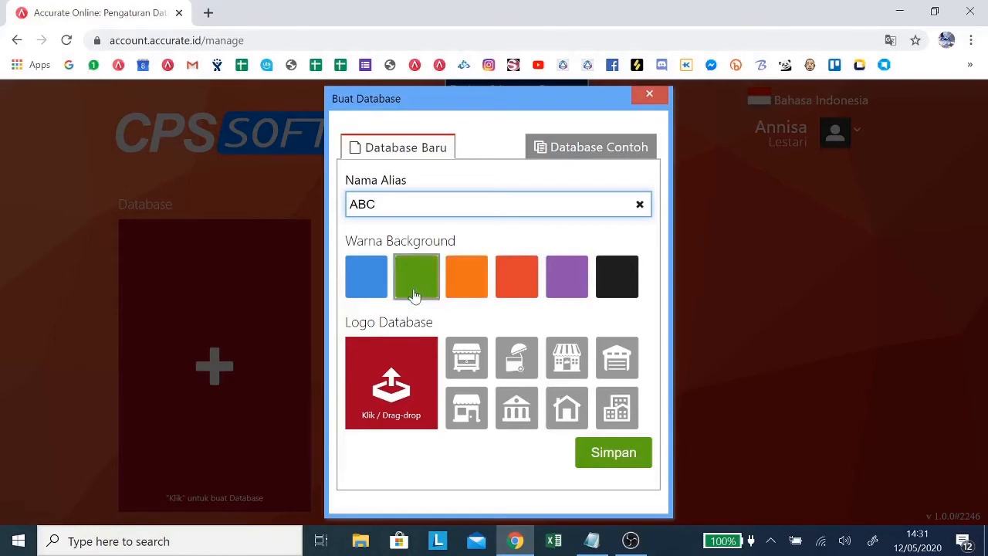
left_click(479, 289)
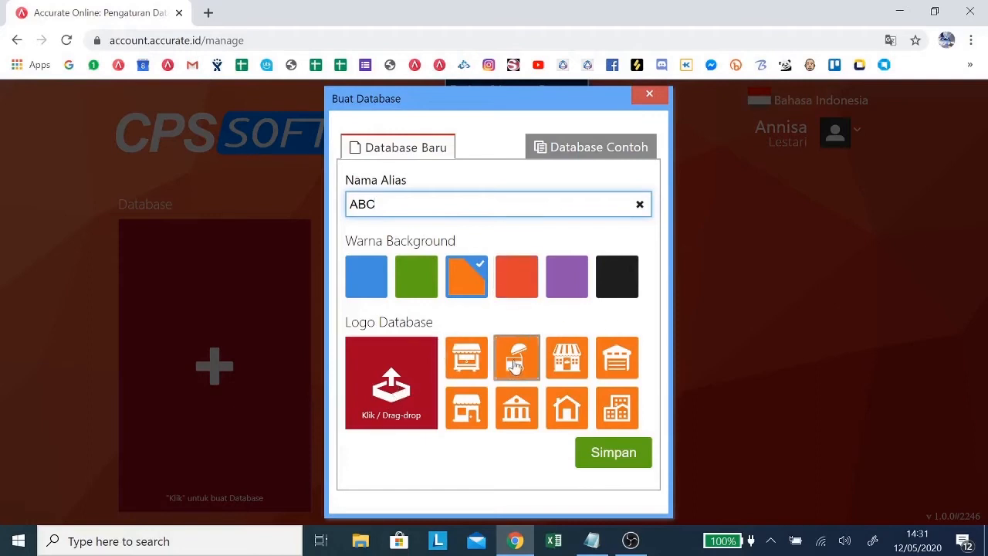
left_click(477, 369)
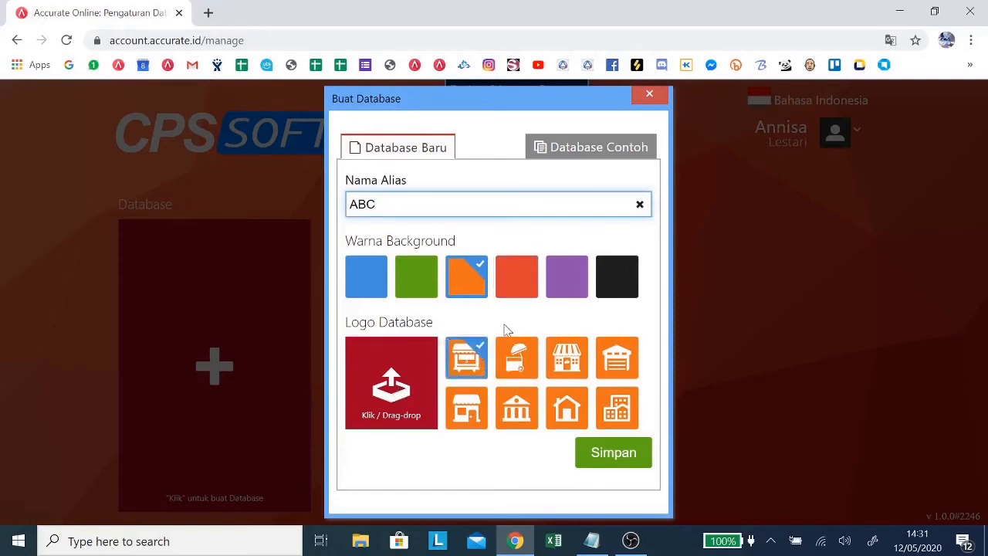
left_click(612, 457)
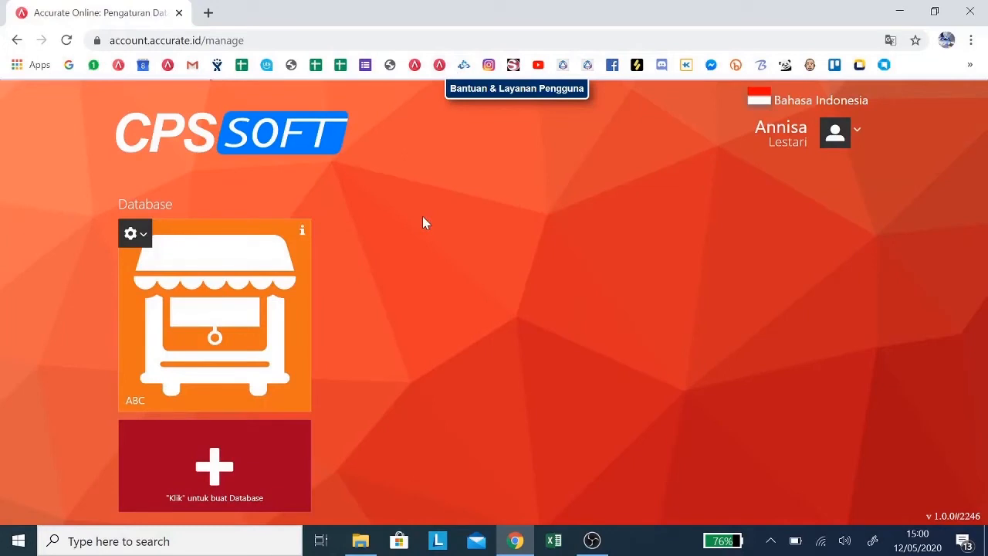
Step: Open the ABC database and set the company name to ABC, distribution level to Produsen and business field to Automotive (Otomotif)
left_click(184, 328)
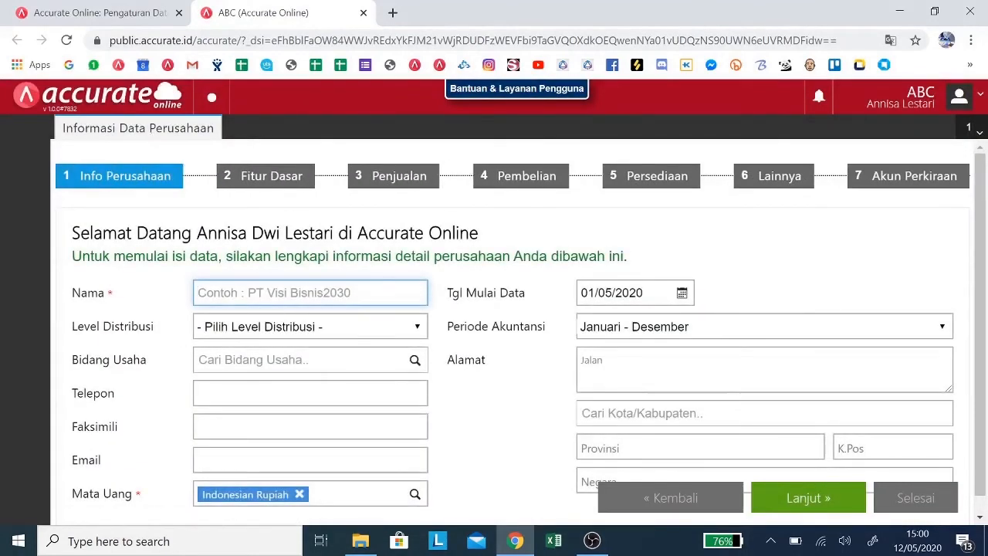
left_click(311, 292)
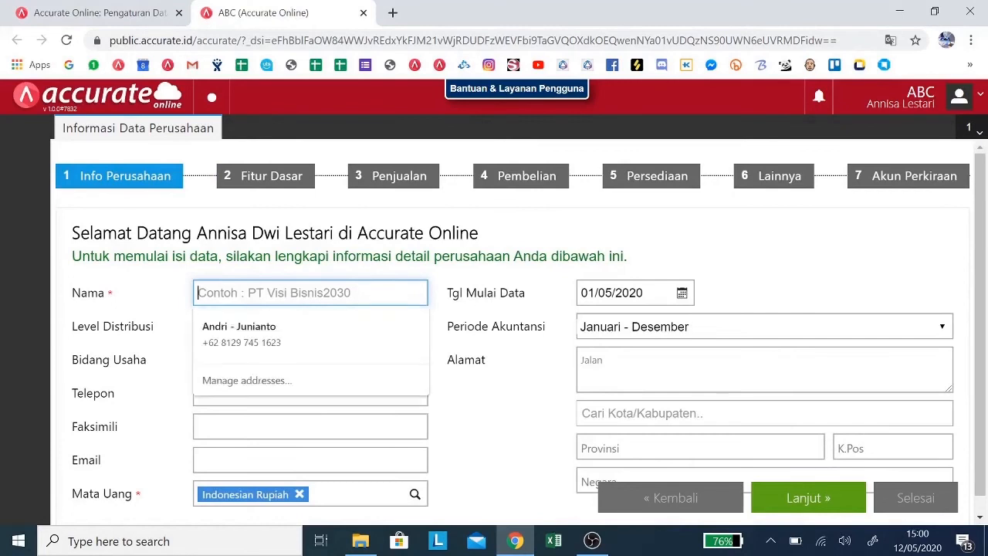
type("ABC")
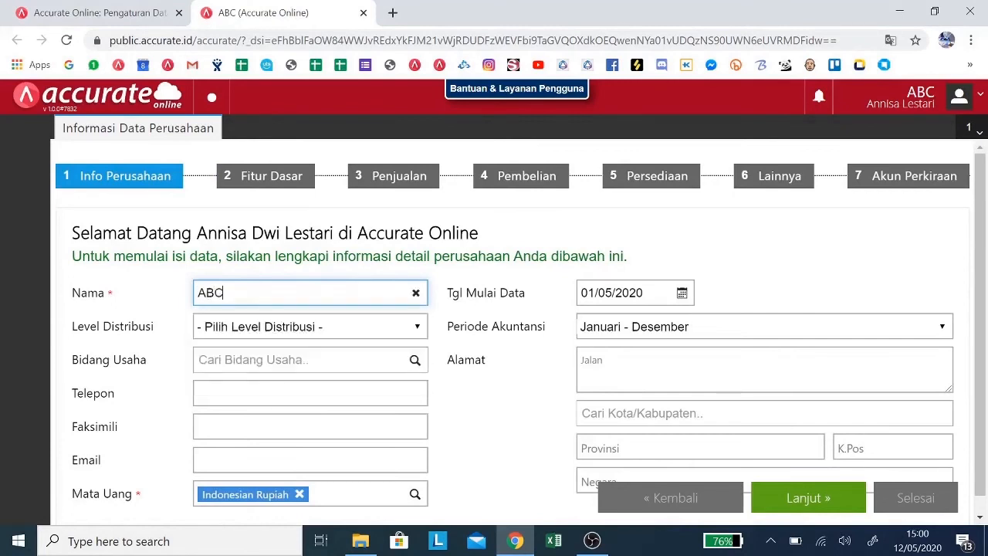
left_click(334, 328)
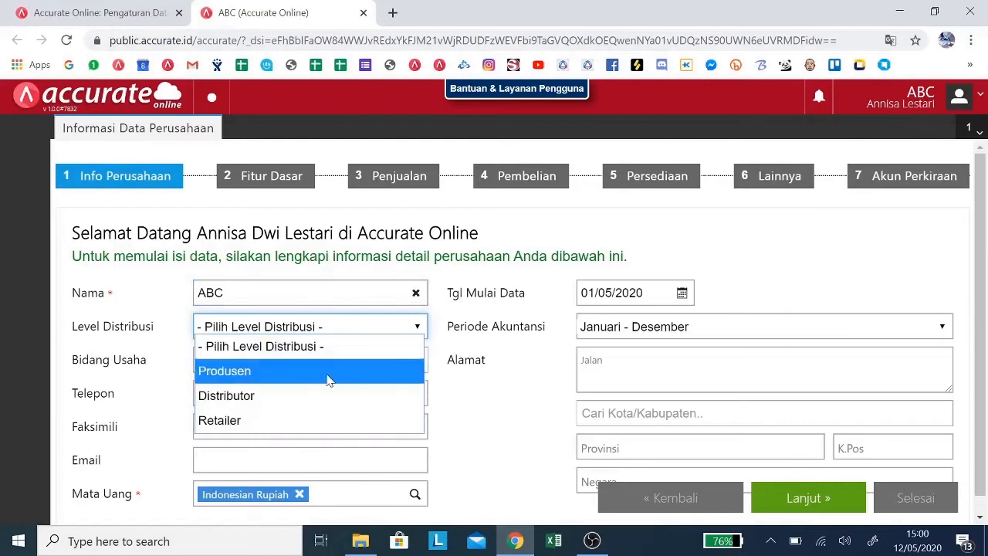
left_click(329, 372)
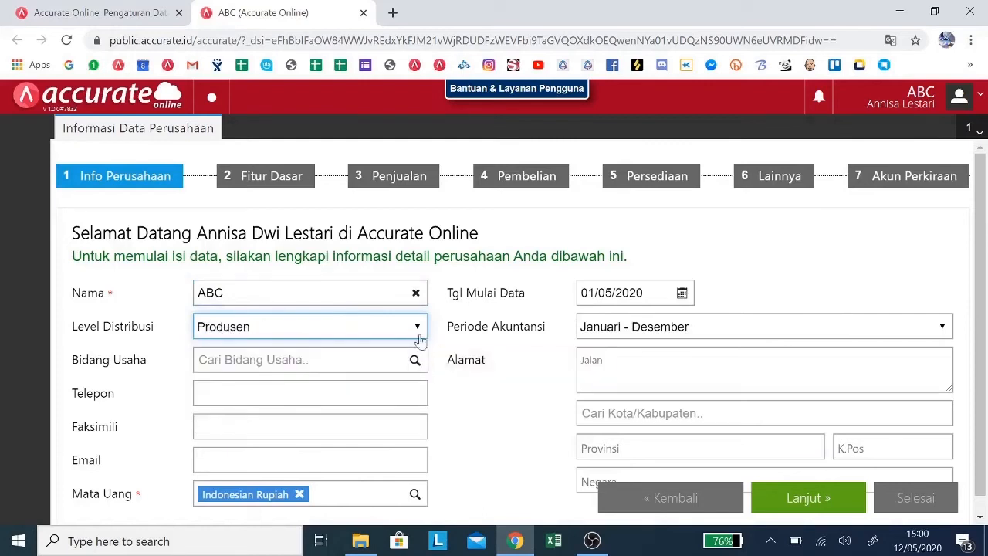
left_click(417, 363)
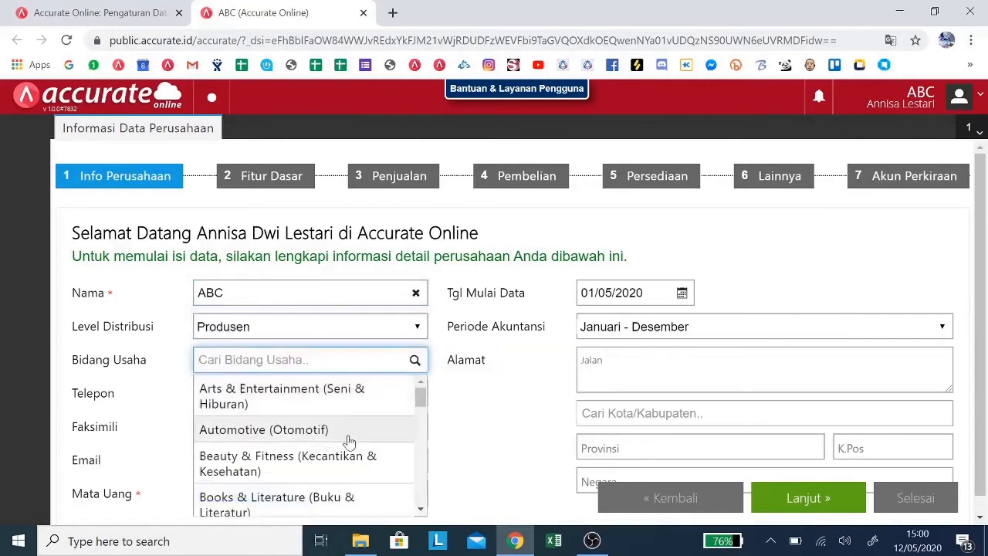
left_click(348, 441)
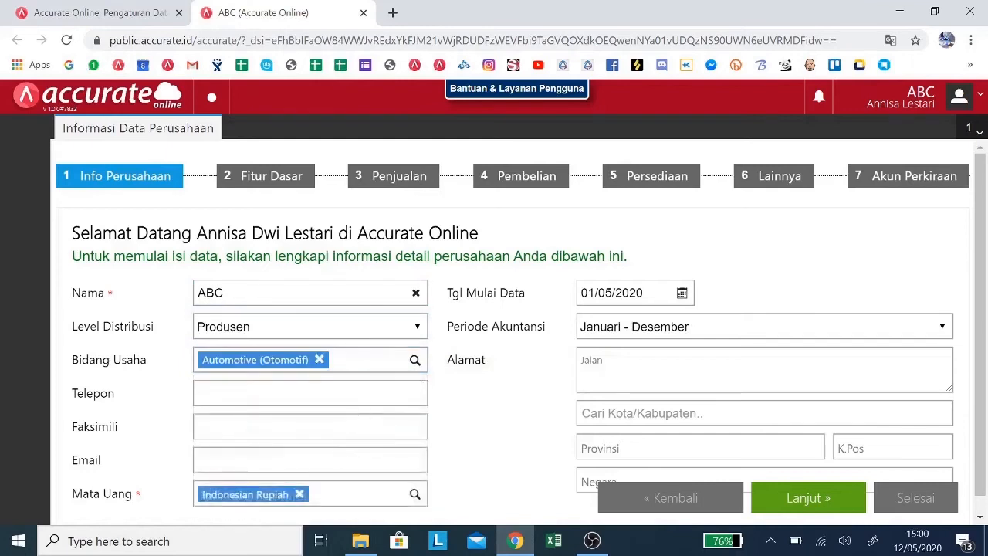
Step: Enter the company's phone number in the company information form
left_click(310, 393)
scroll(311, 393, "down", 1)
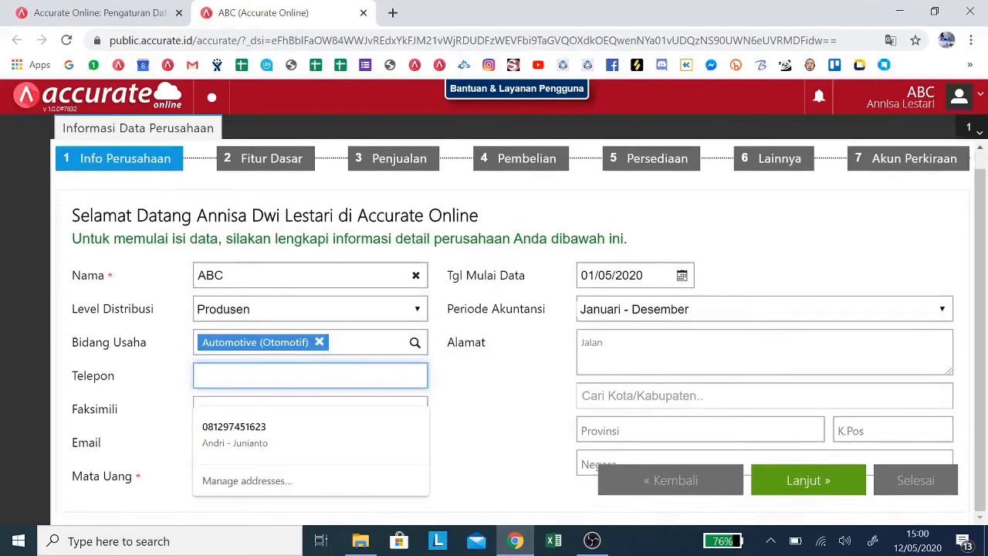
type("00")
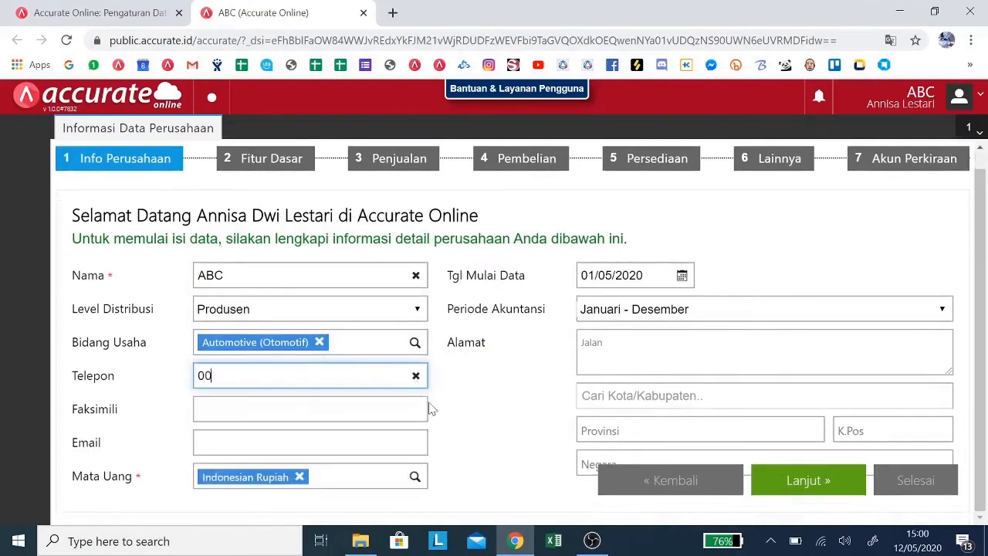
Step: Set the data start date to 31/12/2019 and the accounting period to Januari - Desember
left_click(683, 278)
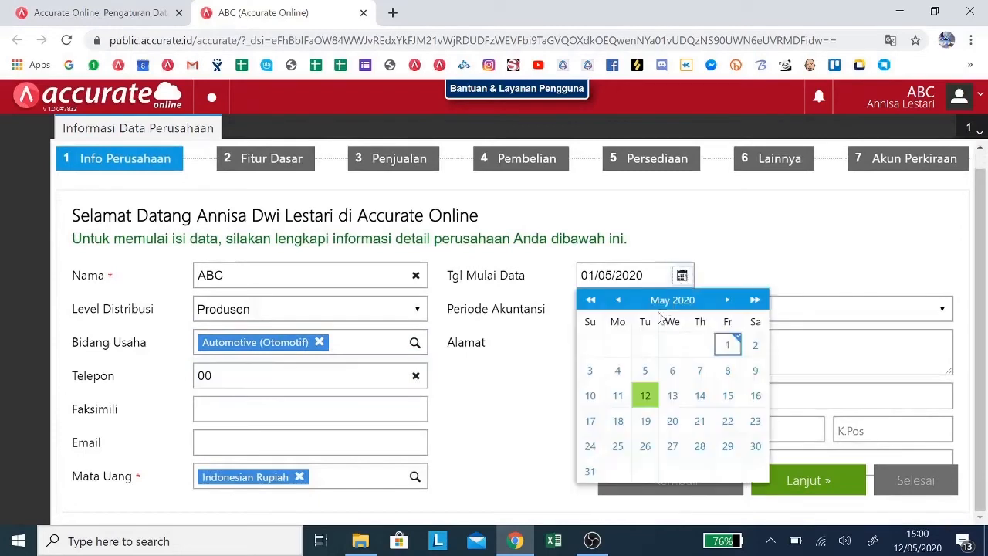
left_click(621, 300)
left_click(621, 300)
left_click(621, 300)
left_click(621, 300)
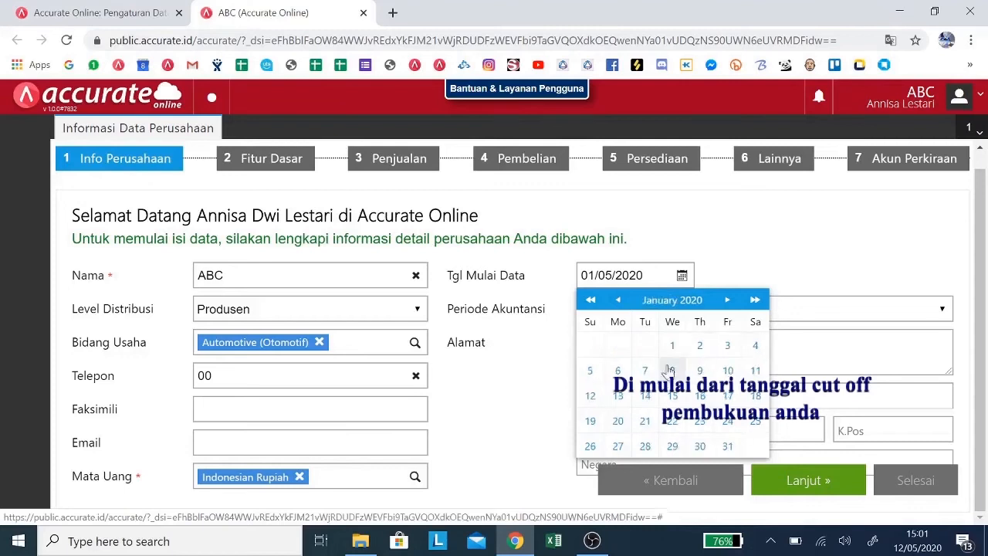
left_click(622, 300)
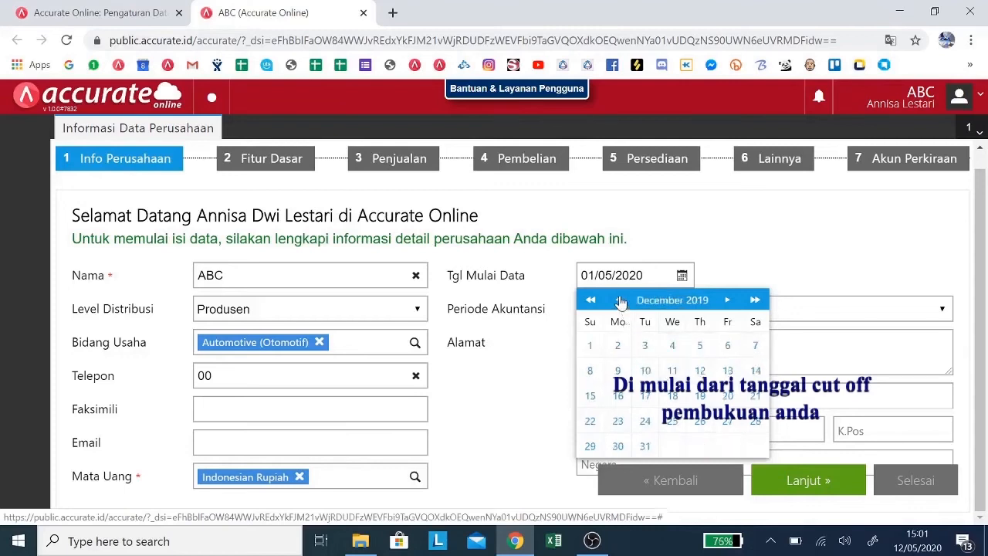
left_click(646, 446)
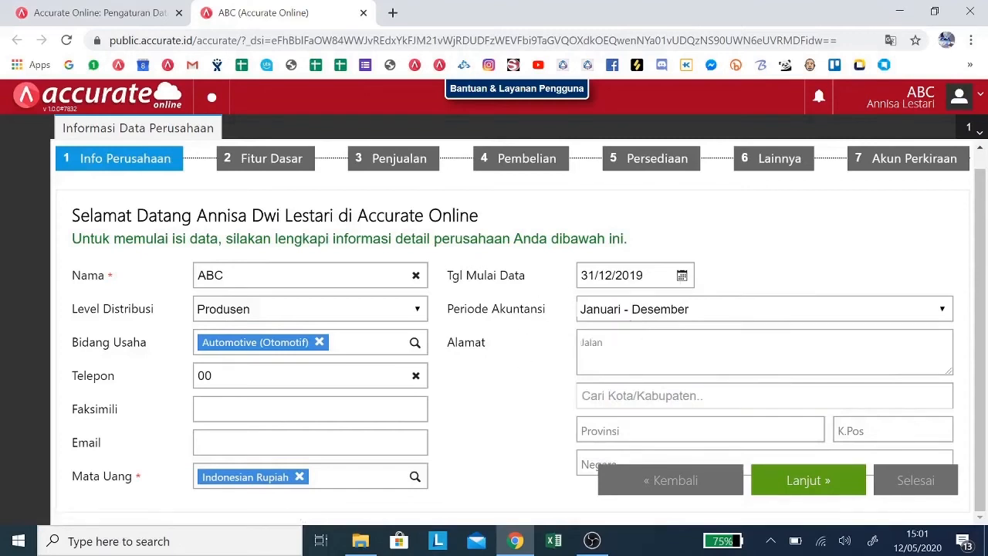
left_click(679, 315)
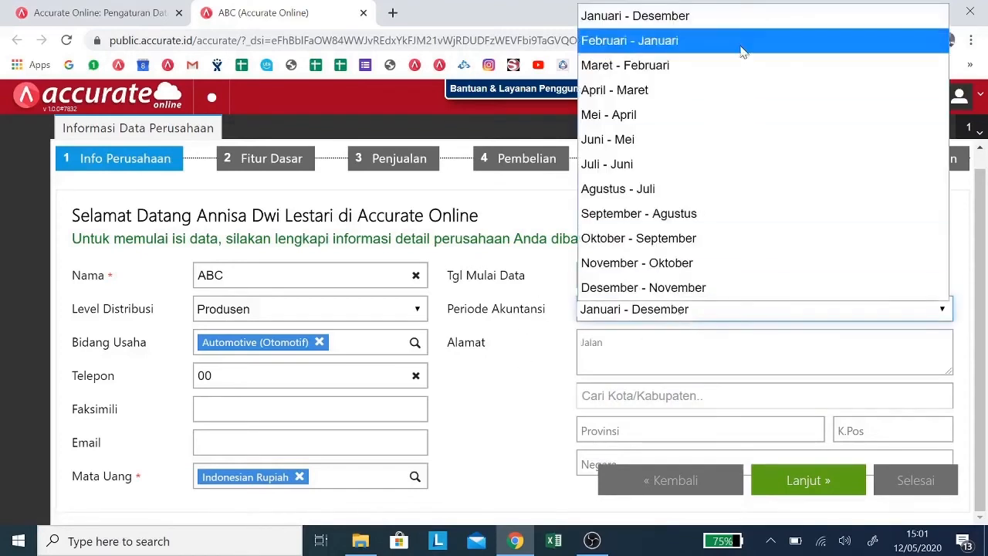
left_click(745, 18)
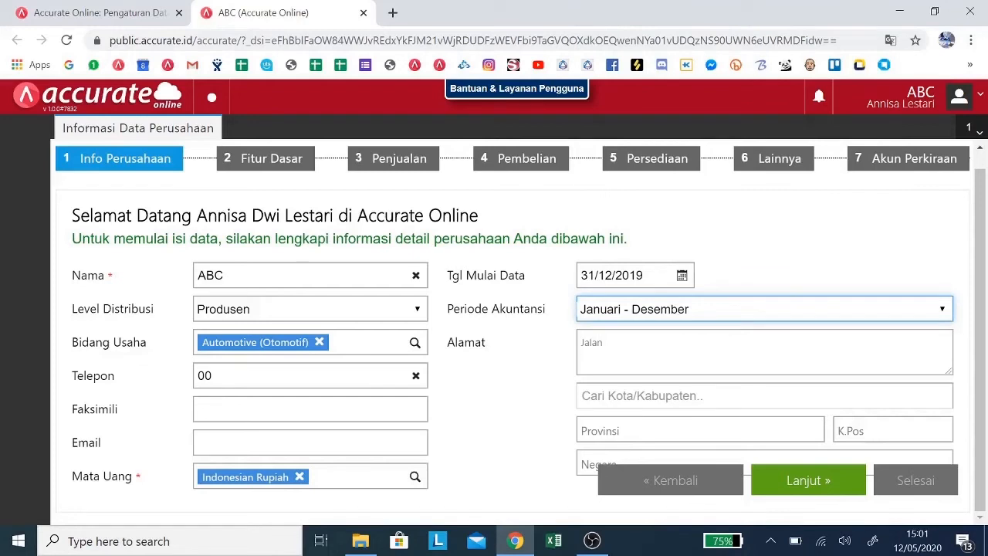
Step: Enter the company's street address in the Alamat field
left_click(606, 341)
type("Jalan Gajah ")
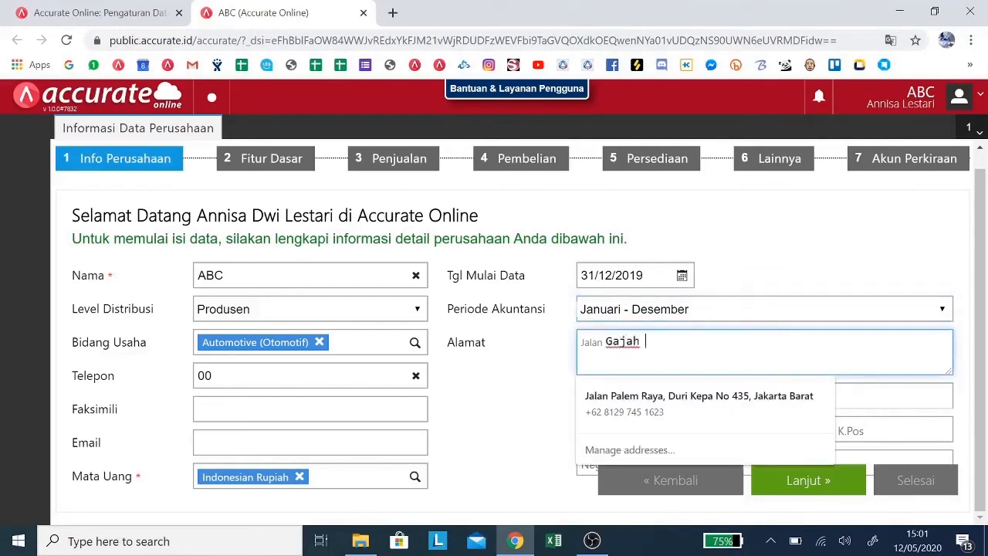
type("mudah")
key("BackSpace")
key("BackSpace")
key("BackSpace")
key("BackSpace")
type("ada")
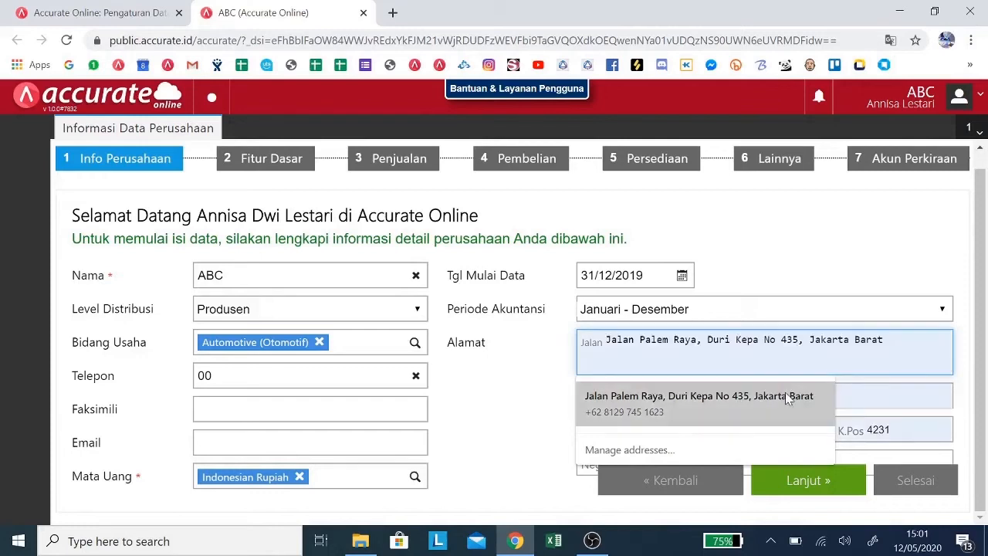
Step: Fill in the company's city from the matching suggestion and replace the postal code
left_click(874, 394)
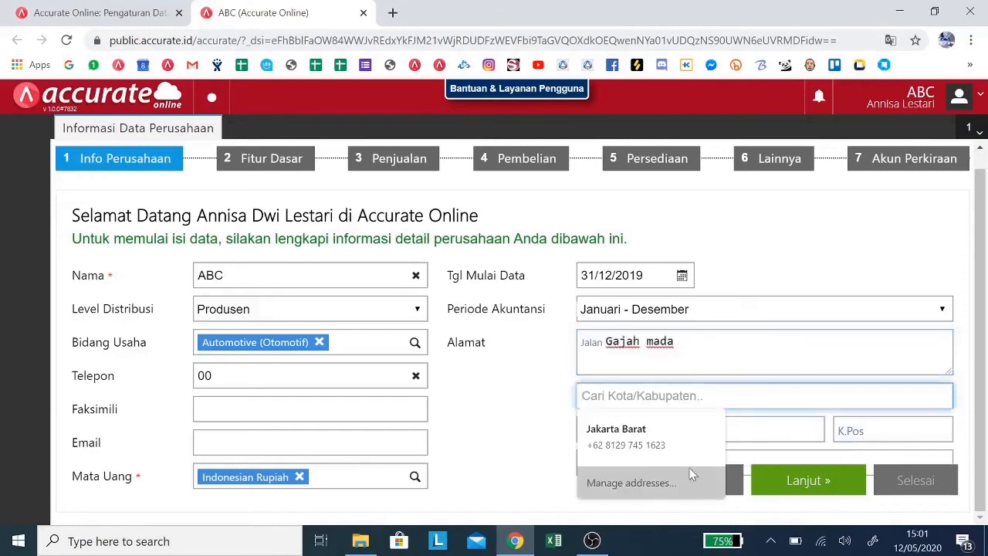
left_click(693, 451)
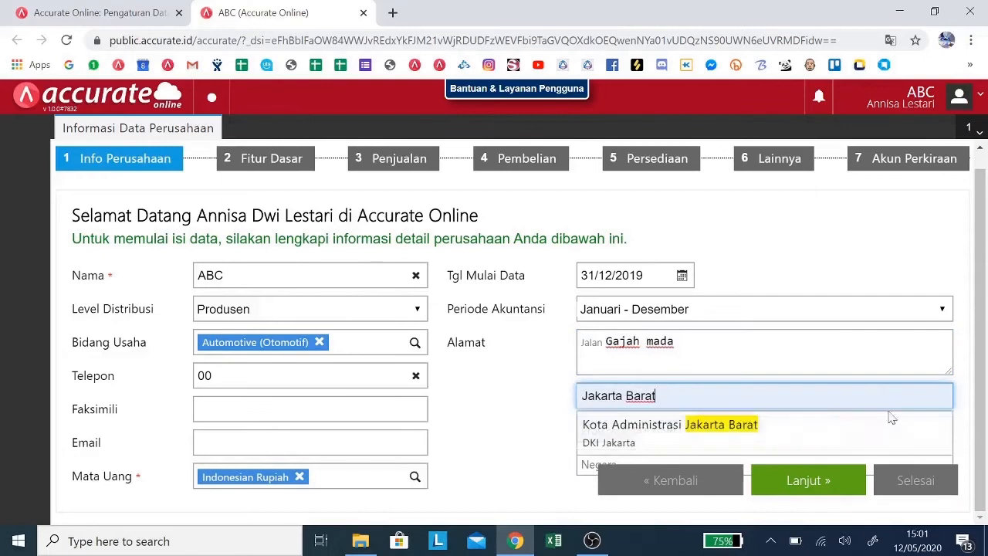
left_click(888, 430)
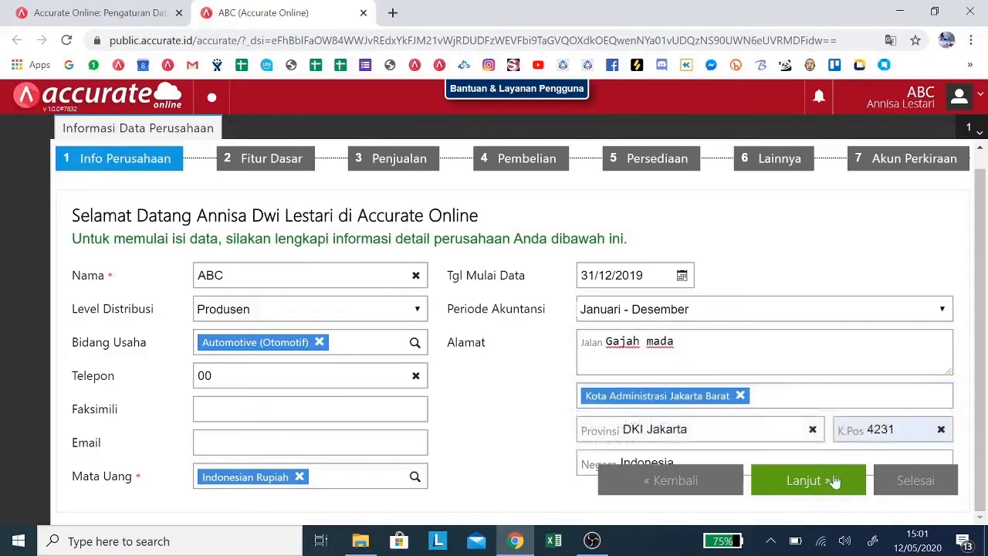
left_click(837, 438)
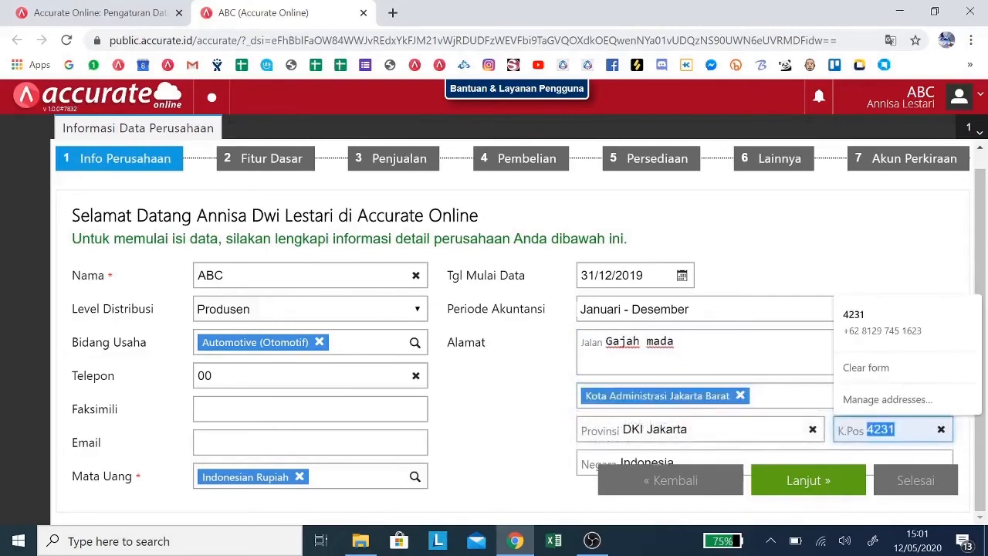
type("101")
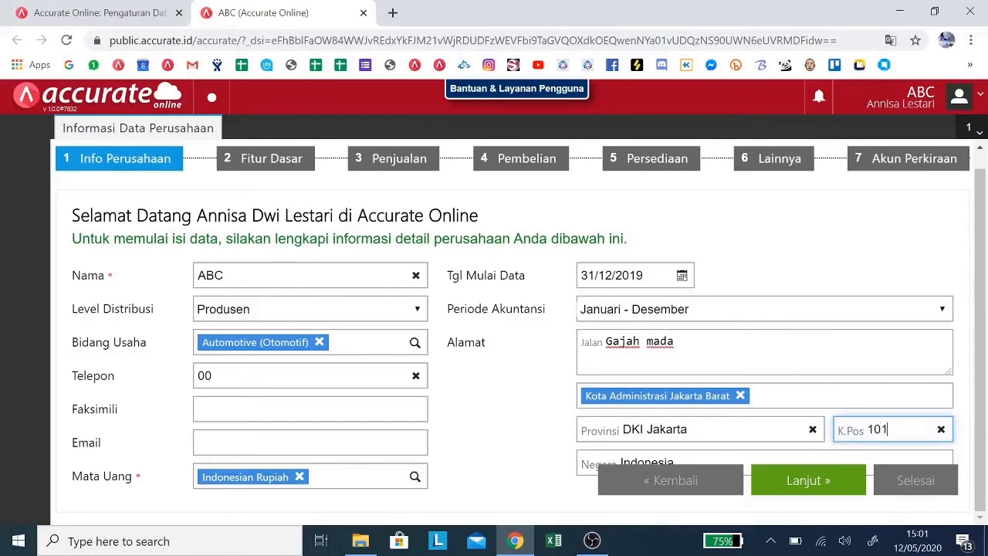
type("30")
Step: Advance the setup wizard past the Info Perusahaan and Fitur Dasar pages to the Penjualan questions
left_click(833, 487)
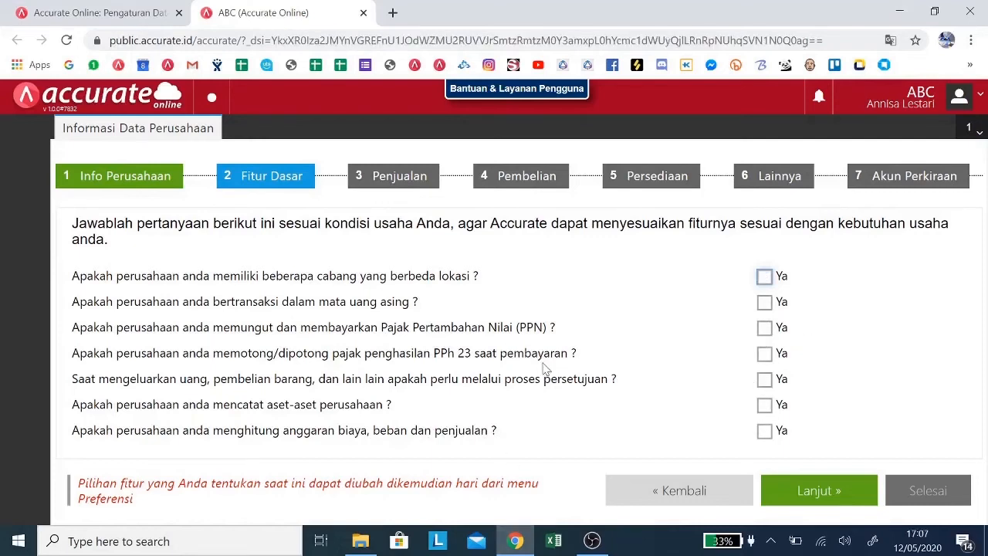
left_click(788, 497)
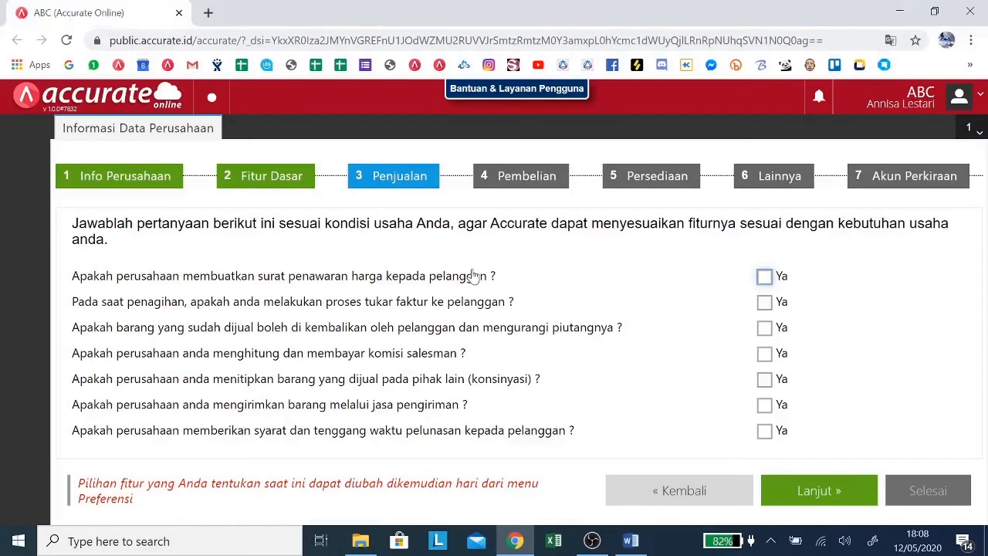
Step: Advance the setup wizard through the Penjualan, Pembelian, Persediaan and Lainnya questions to Akun Perkiraan, keeping the default answers
left_click(807, 494)
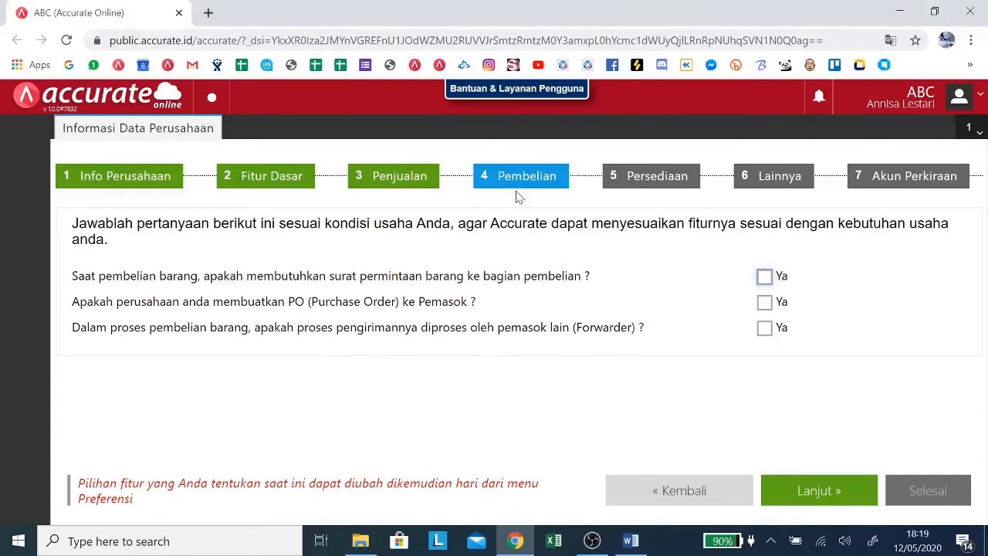
left_click(874, 492)
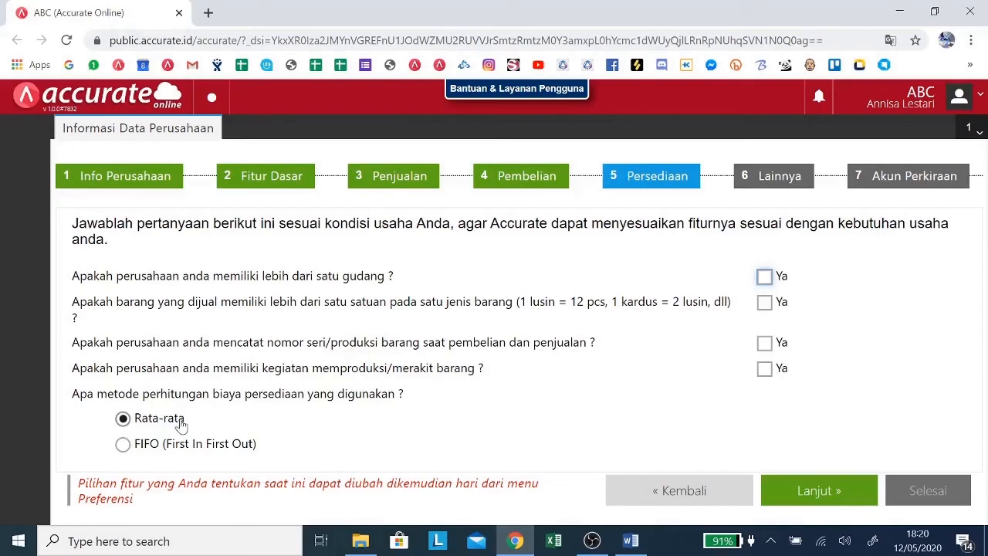
left_click(809, 491)
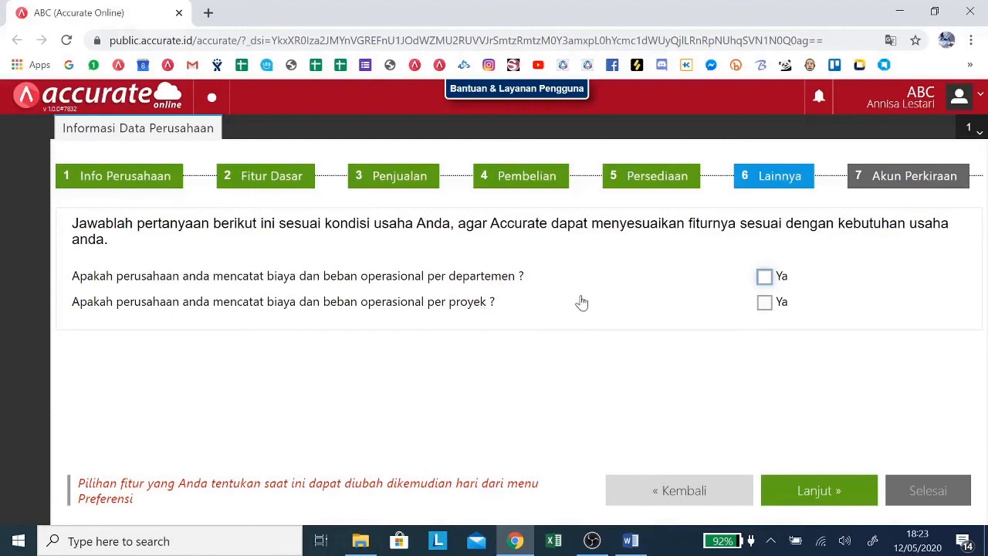
left_click(818, 492)
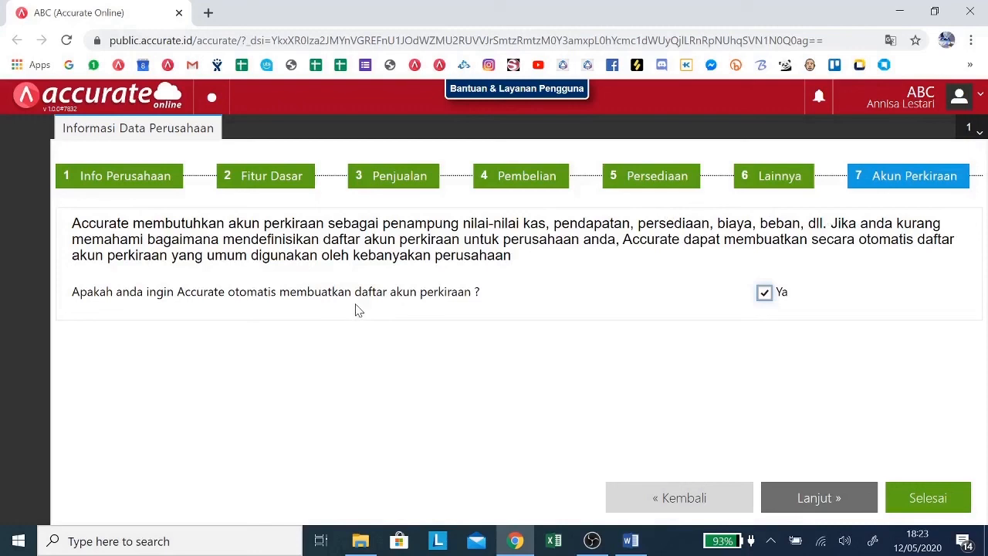
Step: Finish the company setup wizard with automatic creation of the account list kept on, and close the welcome introduction
left_click(938, 499)
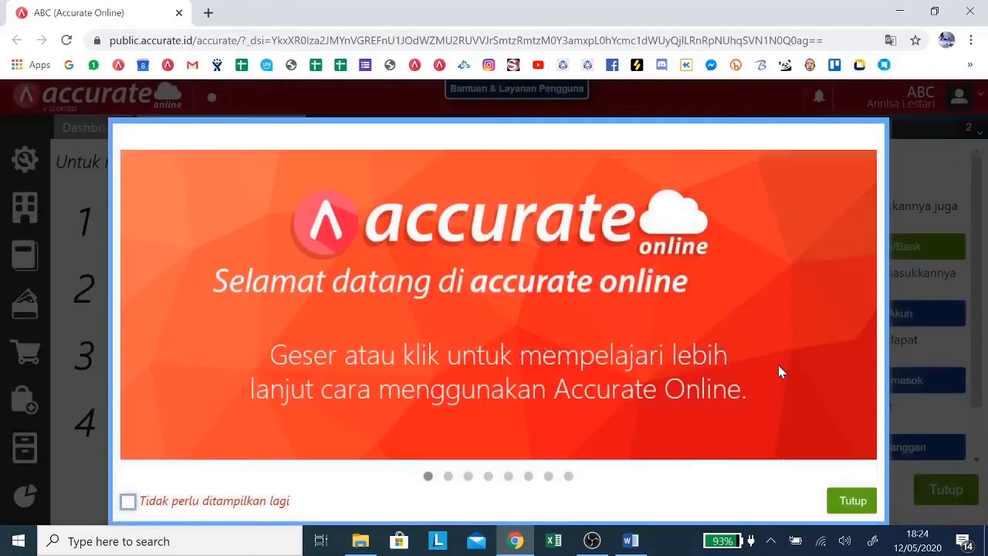
left_click(846, 508)
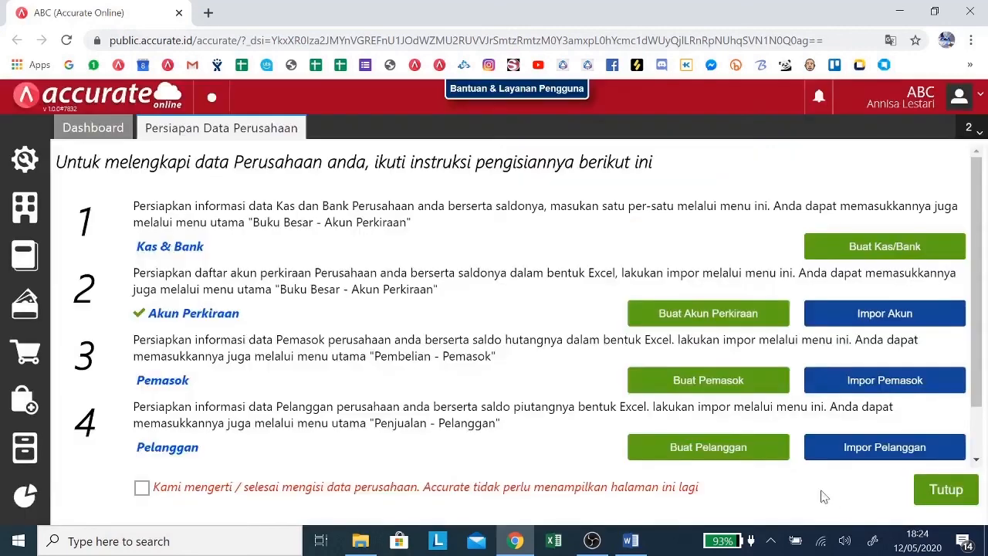